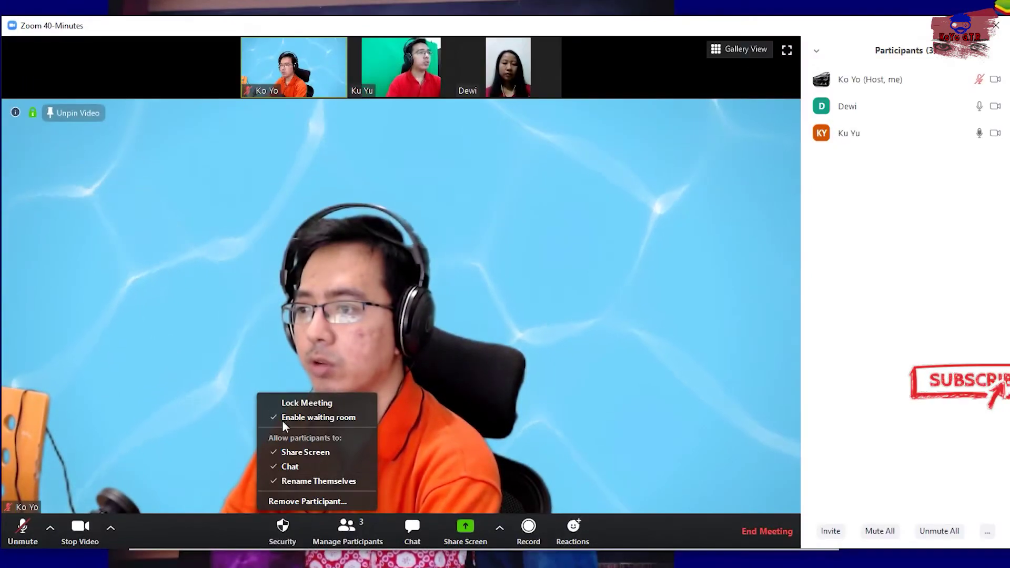
- Review the meeting's security options and open a private chat with the participant listed directly below the host
{"action": "left_click", "coordinate": [331, 409]}
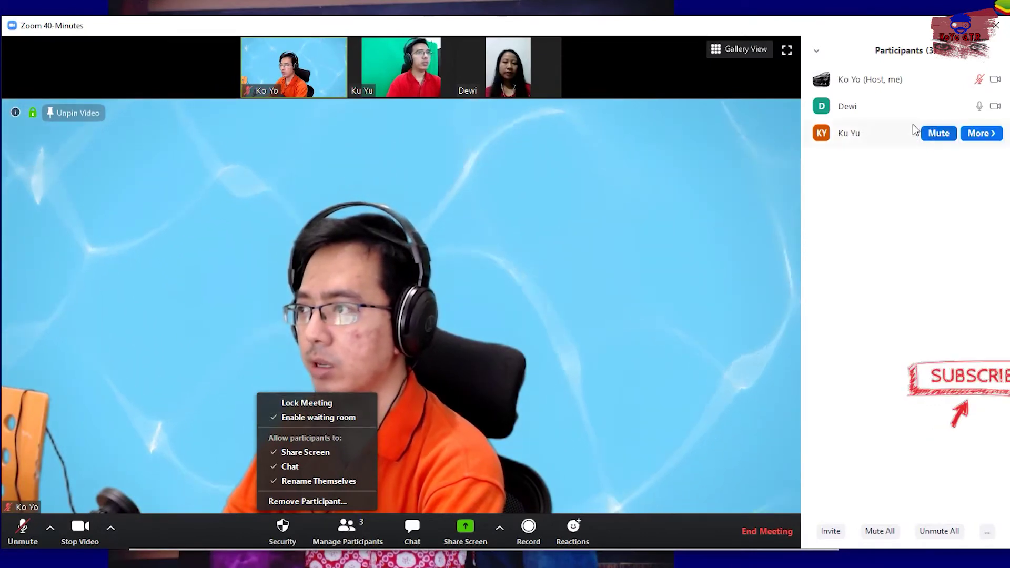
{"action": "left_click", "coordinate": [898, 111]}
{"action": "left_click", "coordinate": [977, 106]}
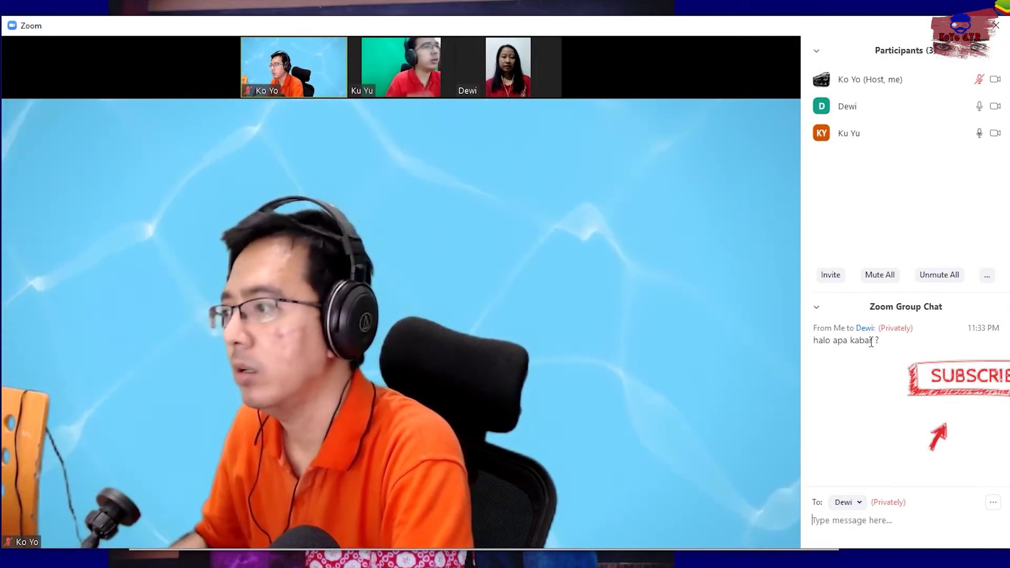
- Send the chat message "hai semua ?" to everyone in the meeting
{"action": "left_click", "coordinate": [847, 502]}
{"action": "left_click", "coordinate": [866, 526]}
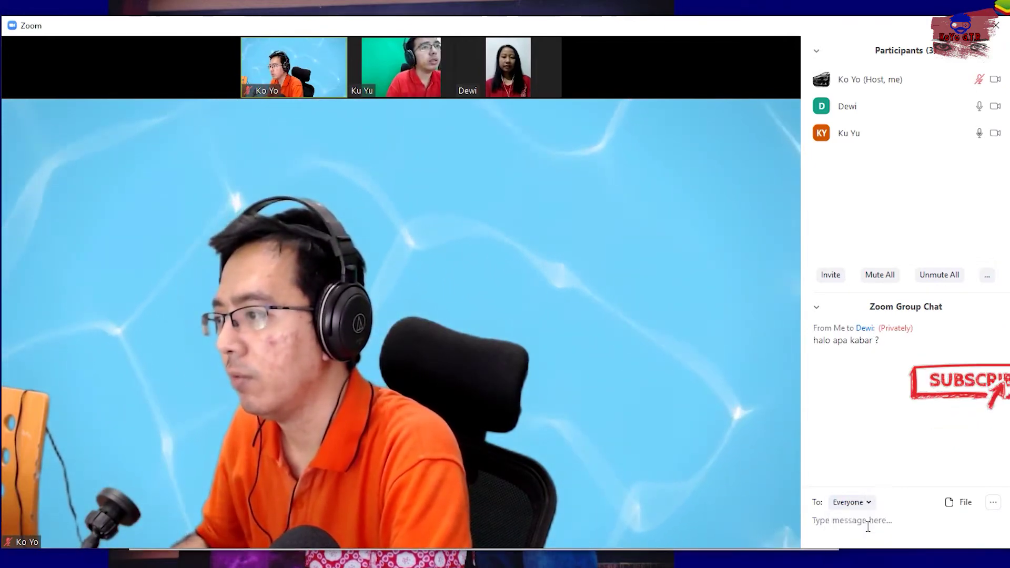
{"action": "type", "text": "hai semua "}
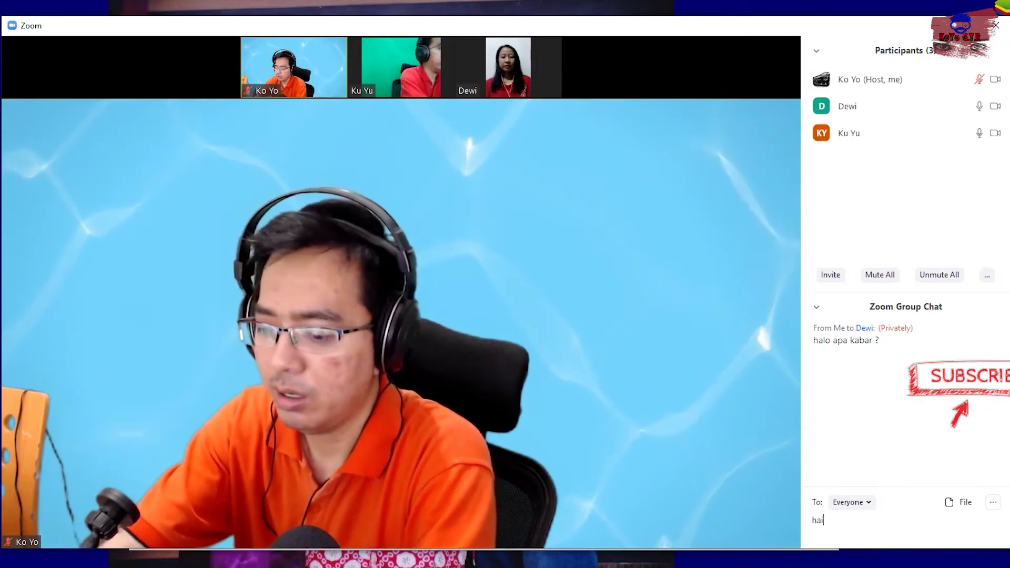
{"action": "type", "text": "?"}
{"action": "key", "text": "Return"}
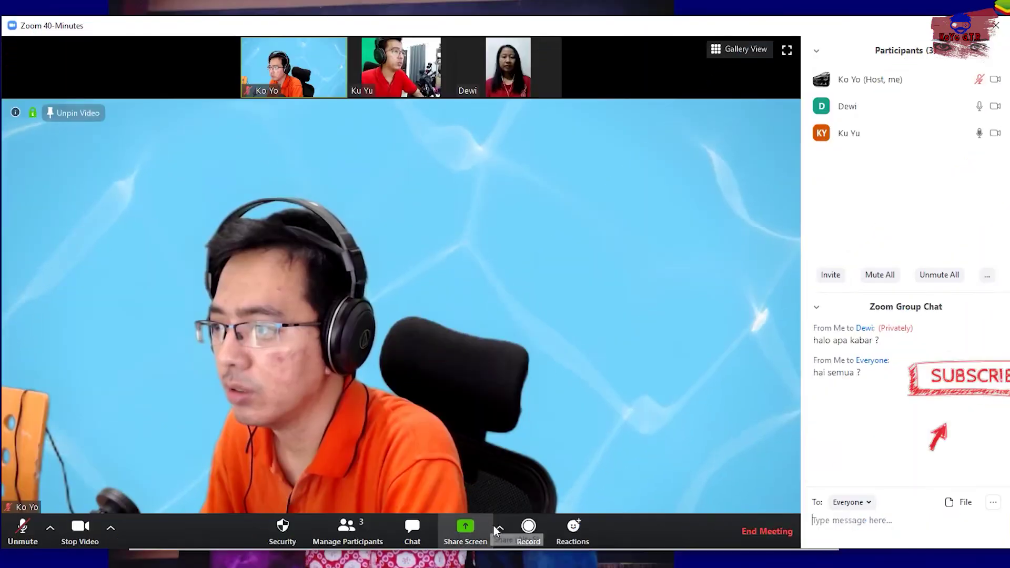
- Examine the advanced sharing options that control who can share and how many participants can share at once
{"action": "left_click", "coordinate": [498, 528]}
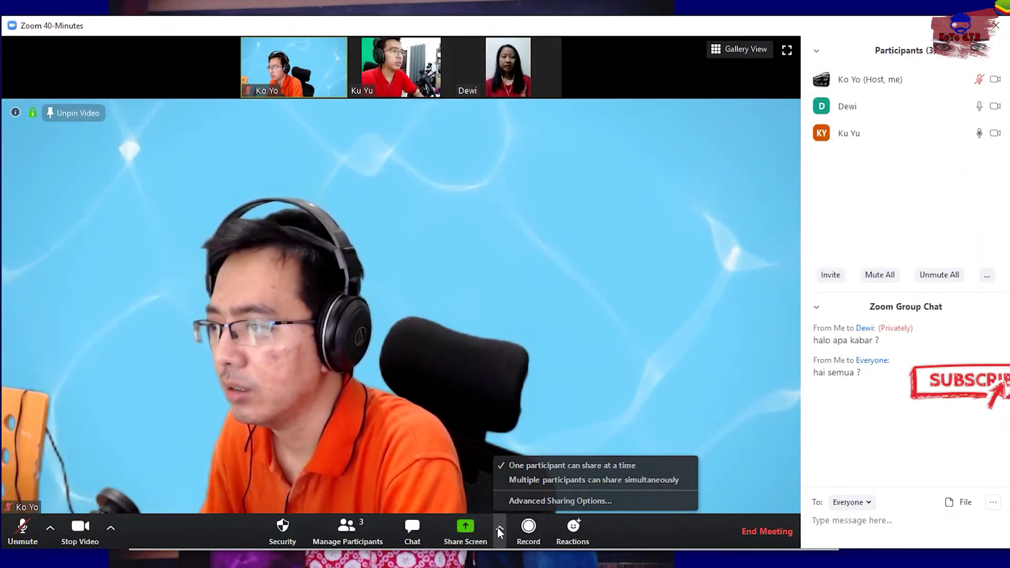
{"action": "left_click", "coordinate": [560, 501]}
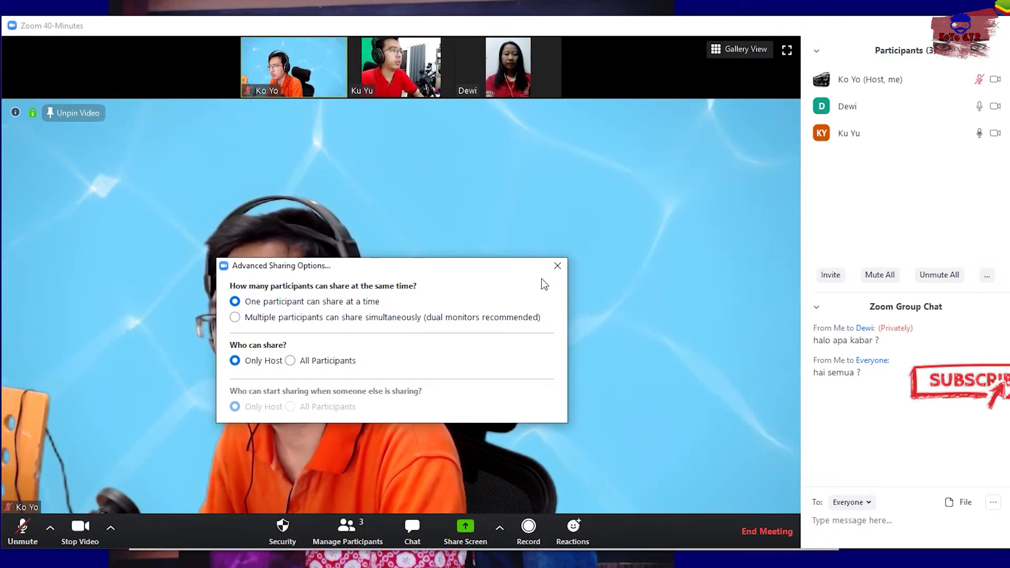
{"action": "left_click", "coordinate": [557, 266]}
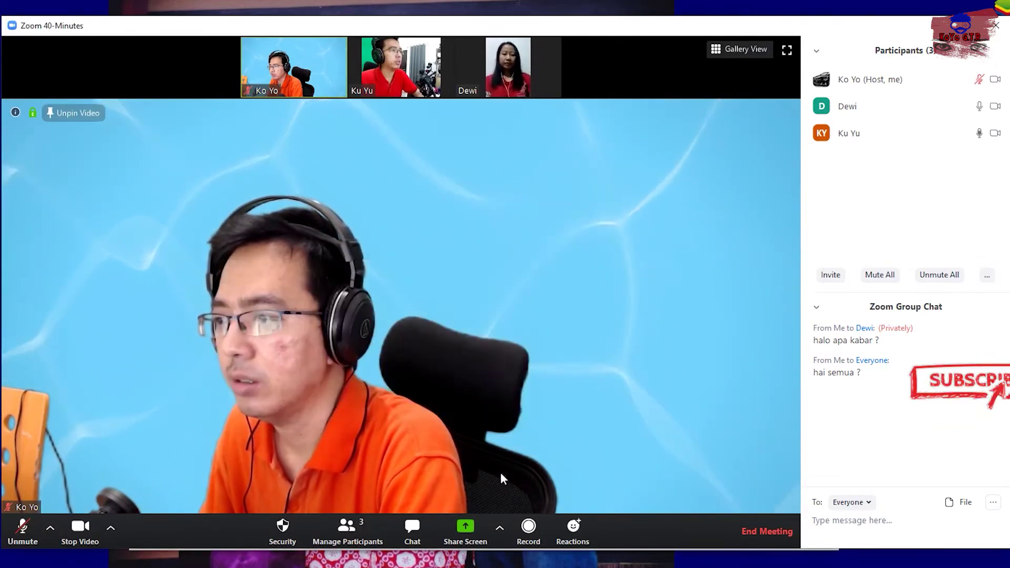
- Examine the Basic, Advanced and Files sources available for screen sharing
{"action": "left_click", "coordinate": [472, 537]}
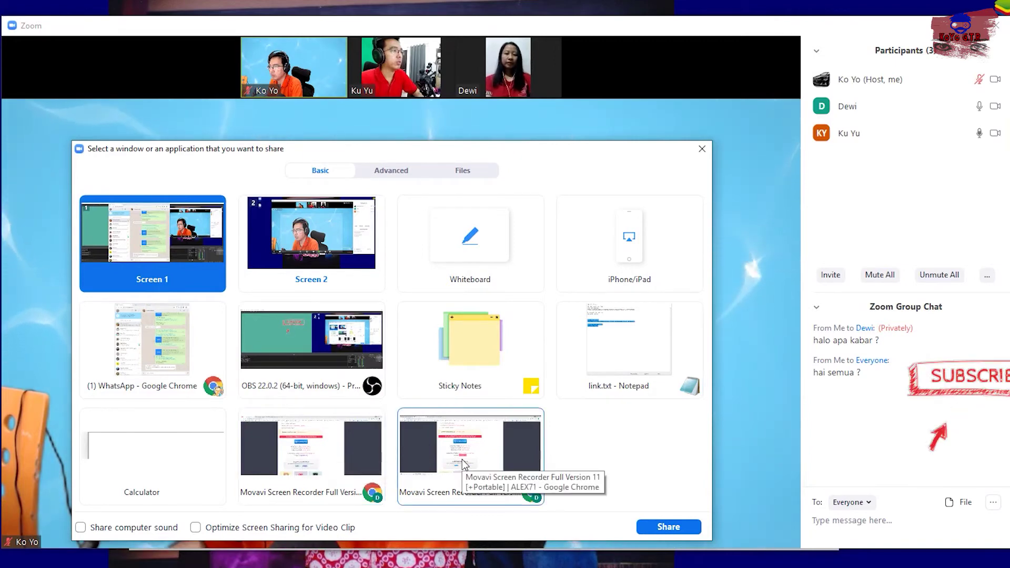
{"action": "left_click", "coordinate": [408, 174]}
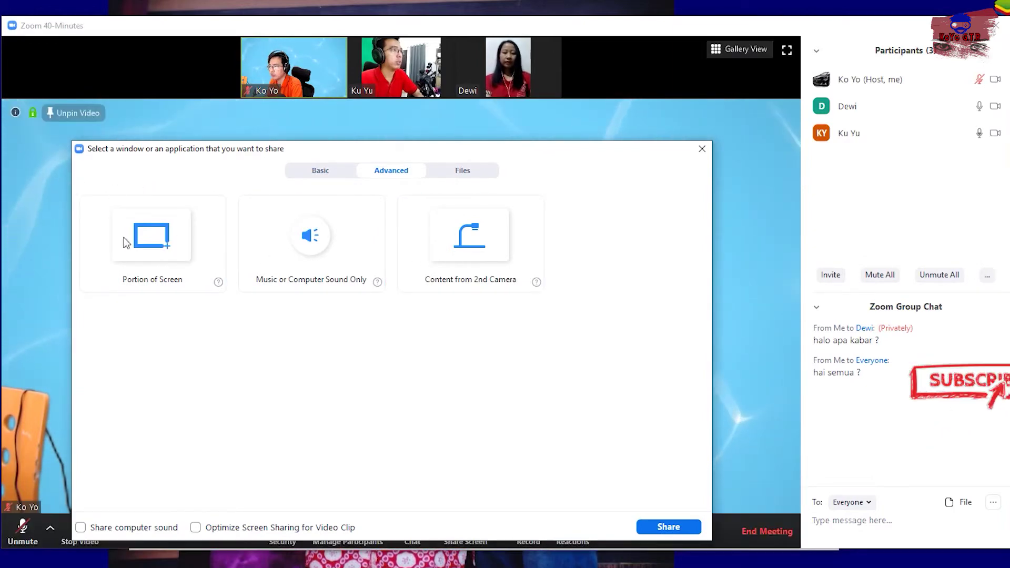
{"action": "left_click", "coordinate": [453, 169]}
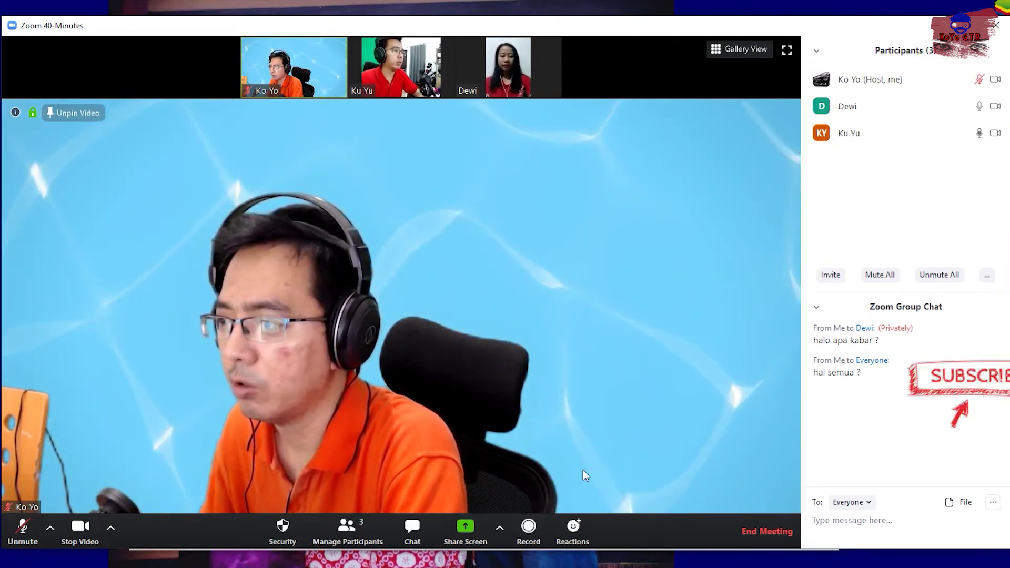
- Record the meeting briefly, pause the recording and stop it
{"action": "left_click", "coordinate": [528, 526]}
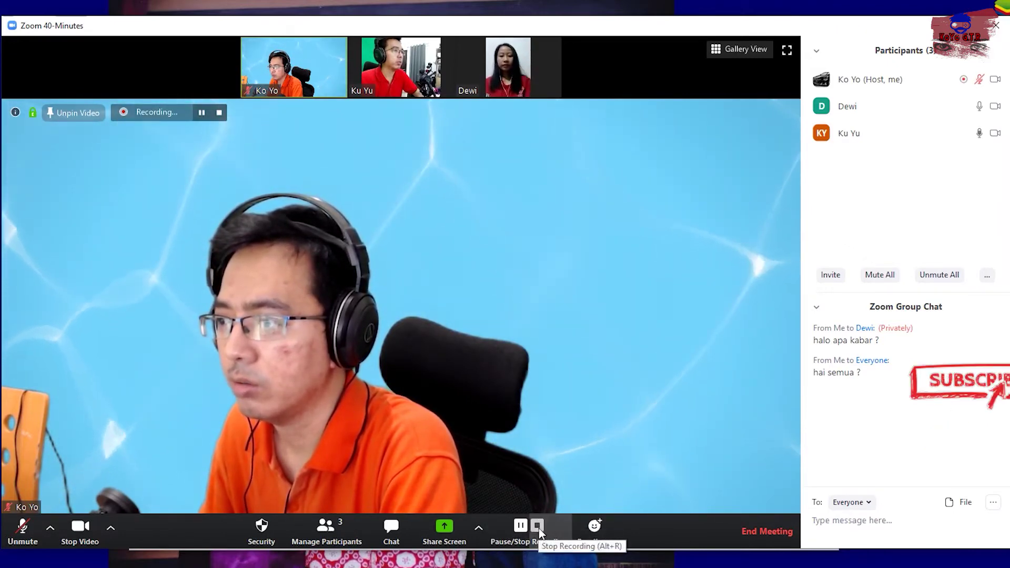
{"action": "left_click", "coordinate": [519, 530]}
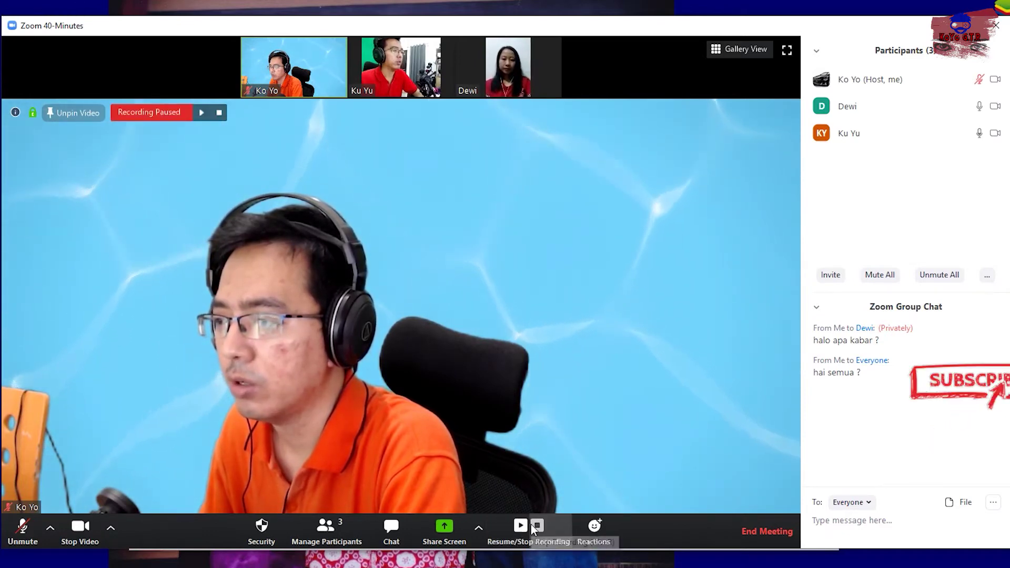
{"action": "left_click", "coordinate": [536, 526]}
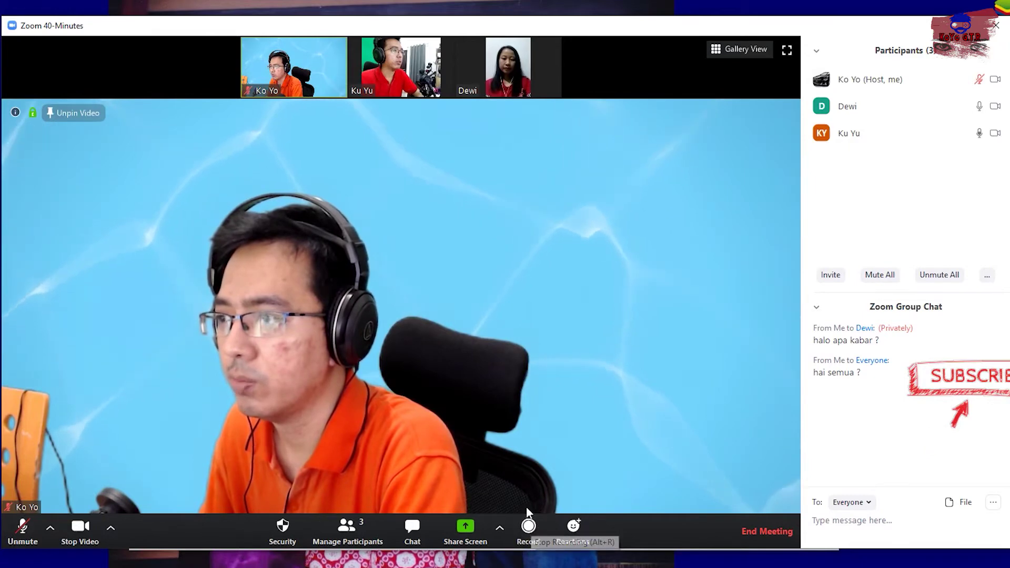
- Send a thumbs-up reaction to the meeting
{"action": "left_click", "coordinate": [572, 533]}
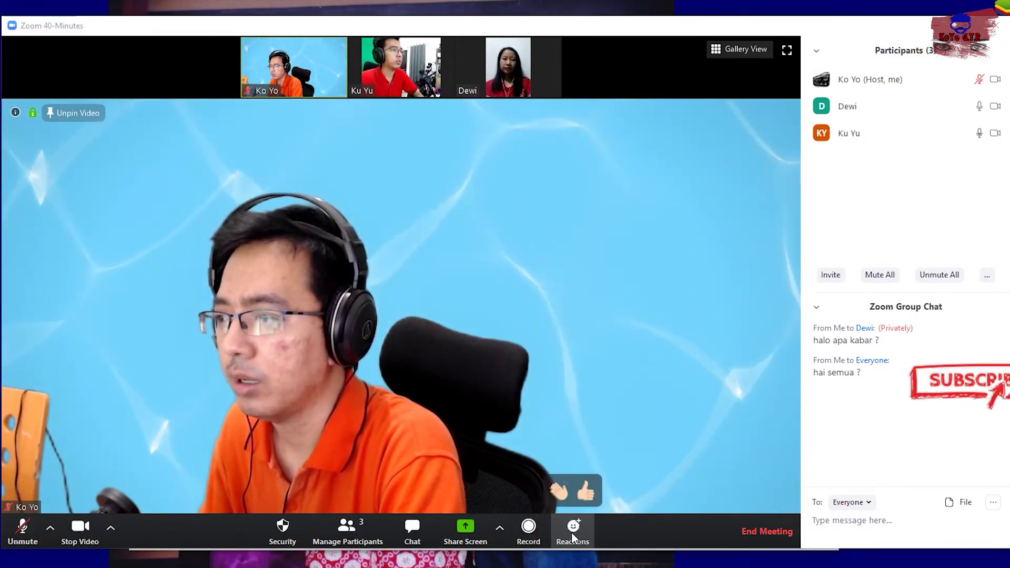
{"action": "left_click", "coordinate": [584, 493]}
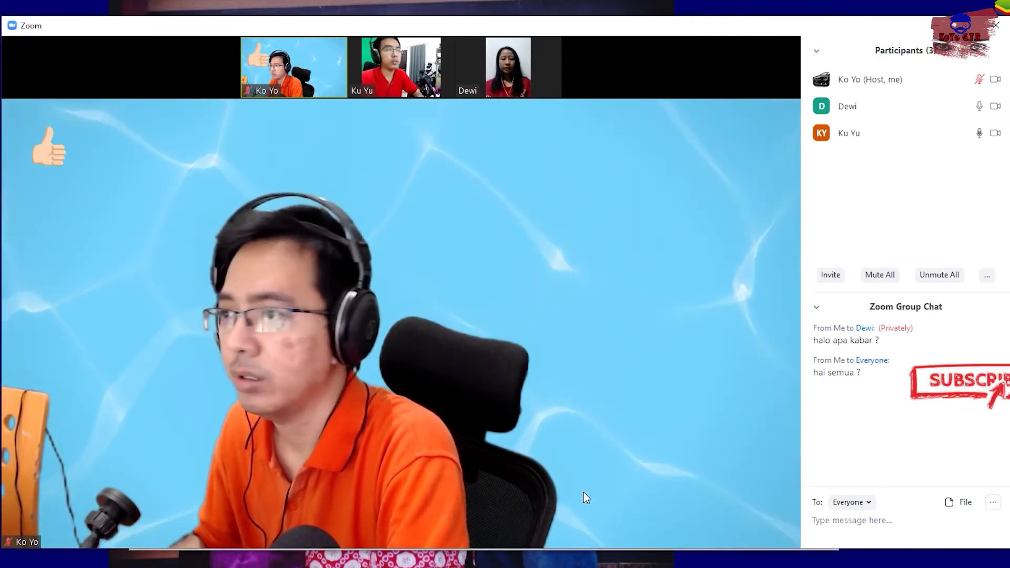
{"action": "mouse_move", "coordinate": [583, 490]}
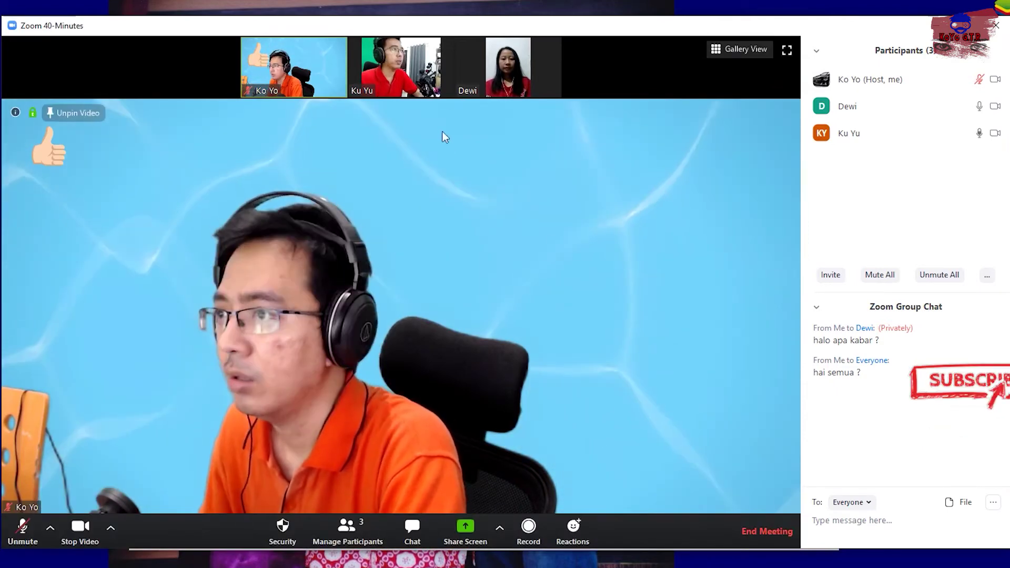
- Preview the gallery and full-screen layouts, returning to the windowed speaker view
{"action": "left_click", "coordinate": [743, 51]}
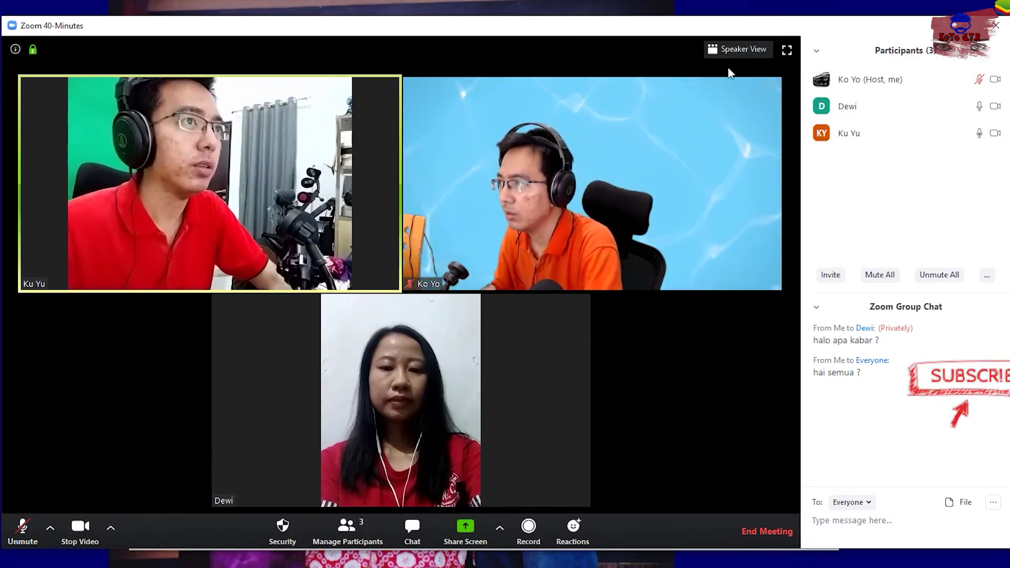
{"action": "left_click", "coordinate": [756, 51]}
{"action": "left_click", "coordinate": [756, 52]}
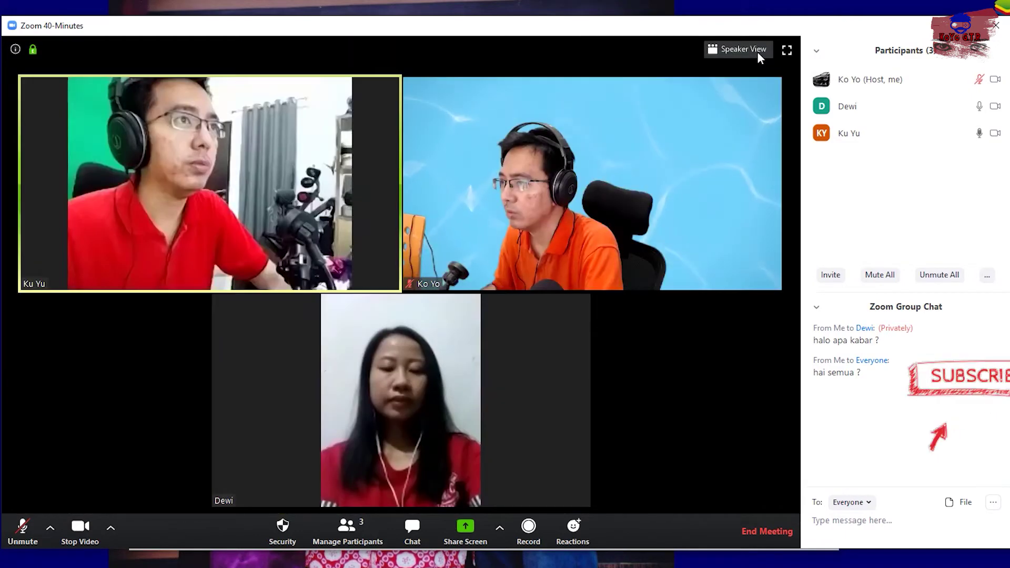
{"action": "left_click", "coordinate": [757, 52]}
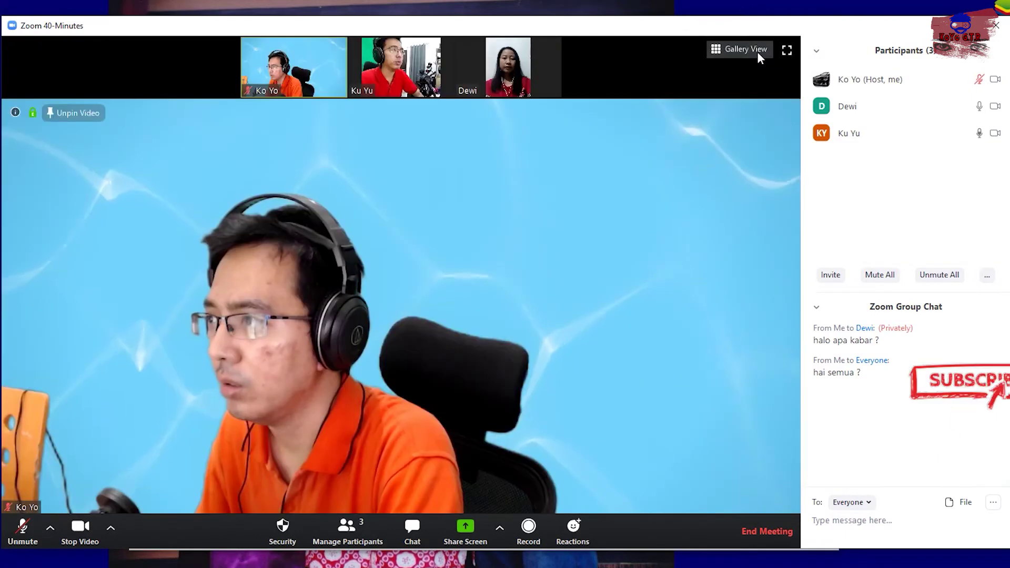
{"action": "left_click", "coordinate": [787, 51]}
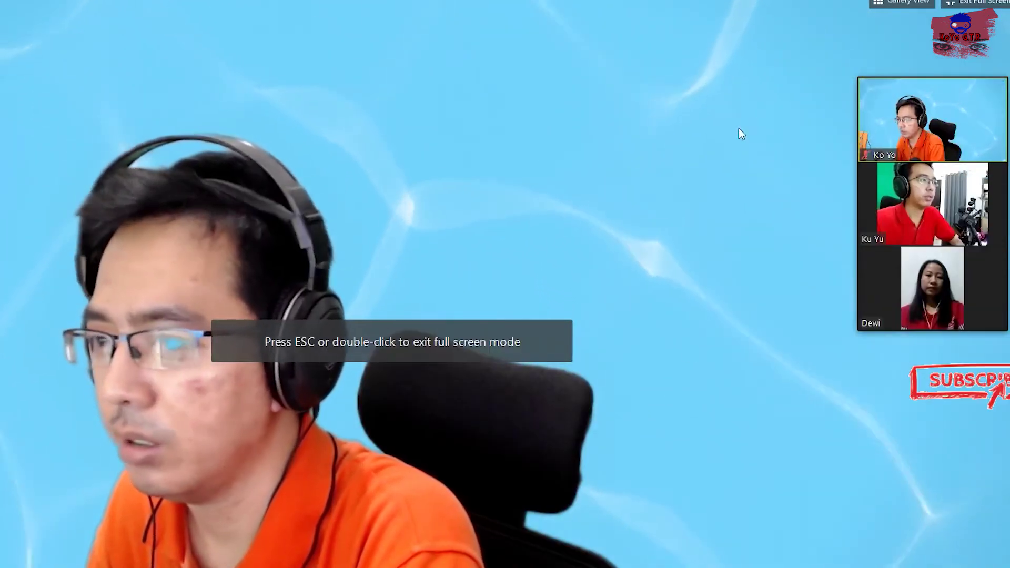
{"action": "key", "text": "Escape"}
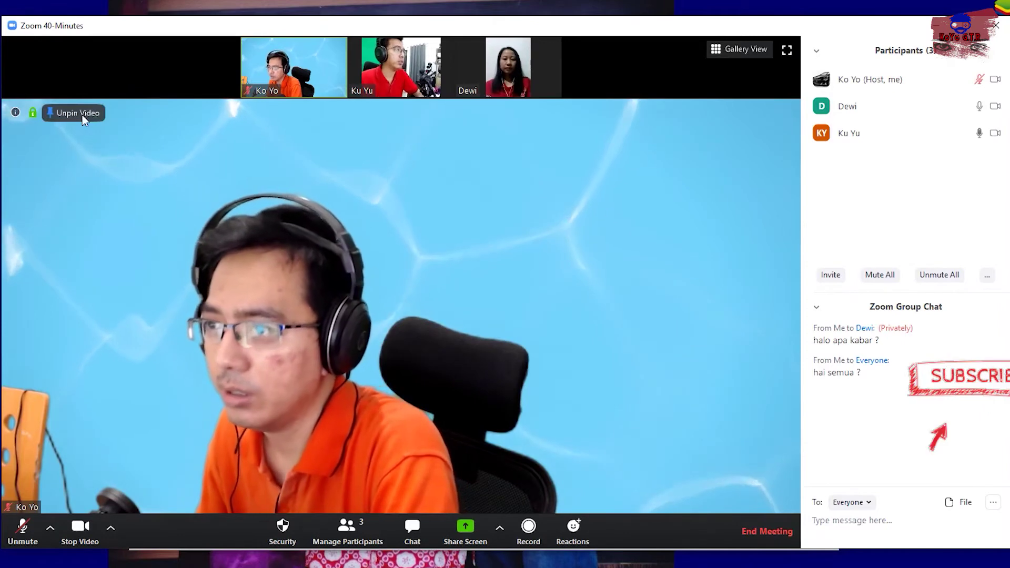
- Unpin the host's own video and pin another participant's video to the main view
{"action": "left_click", "coordinate": [77, 118]}
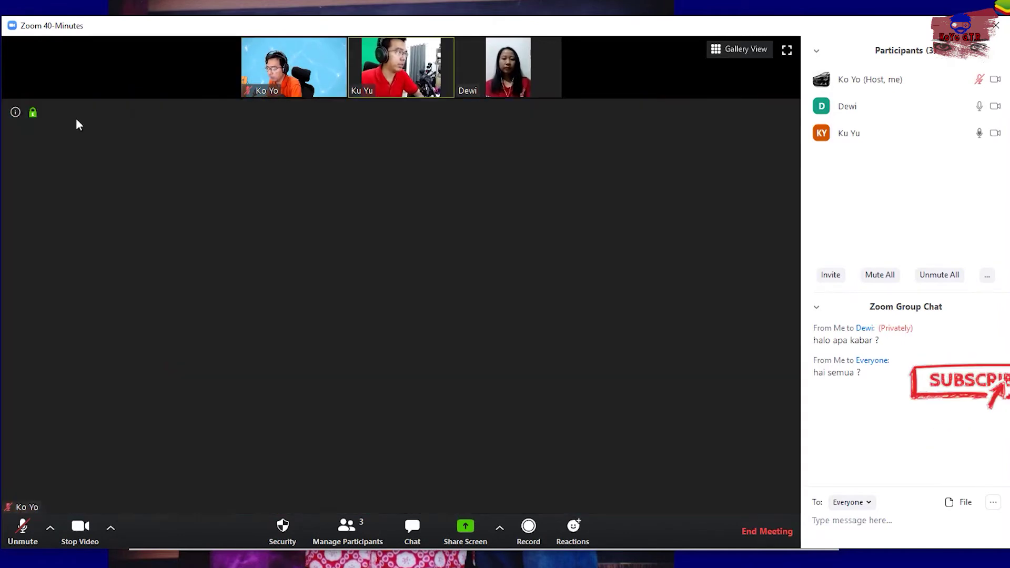
{"action": "double_click", "coordinate": [517, 79]}
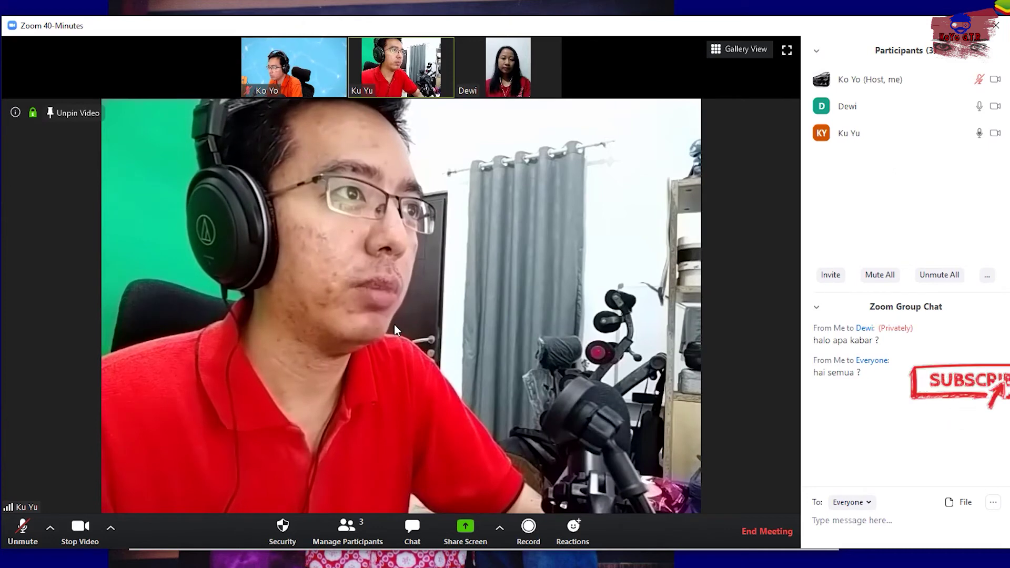
- Spotlight the video of the participant listed directly below the host
{"action": "left_click", "coordinate": [988, 133]}
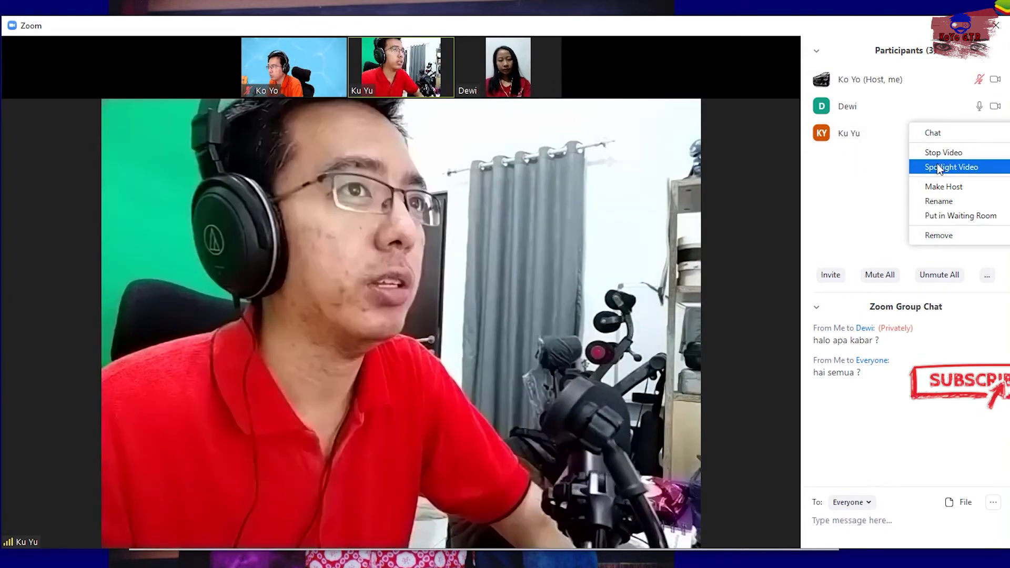
{"action": "mouse_move", "coordinate": [666, 151]}
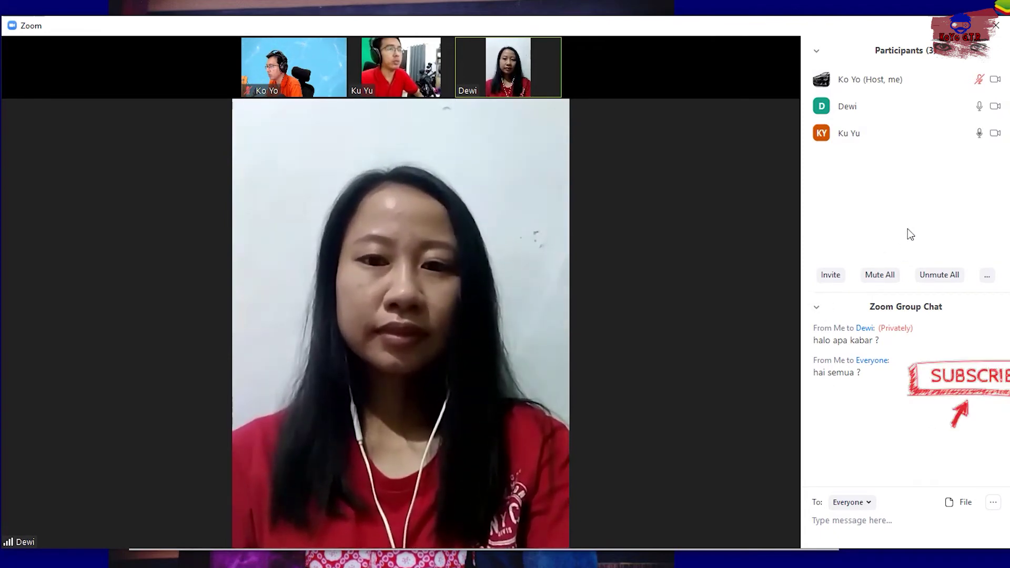
- Mute all current and new participants while allowing them to unmute themselves
{"action": "left_click", "coordinate": [880, 274]}
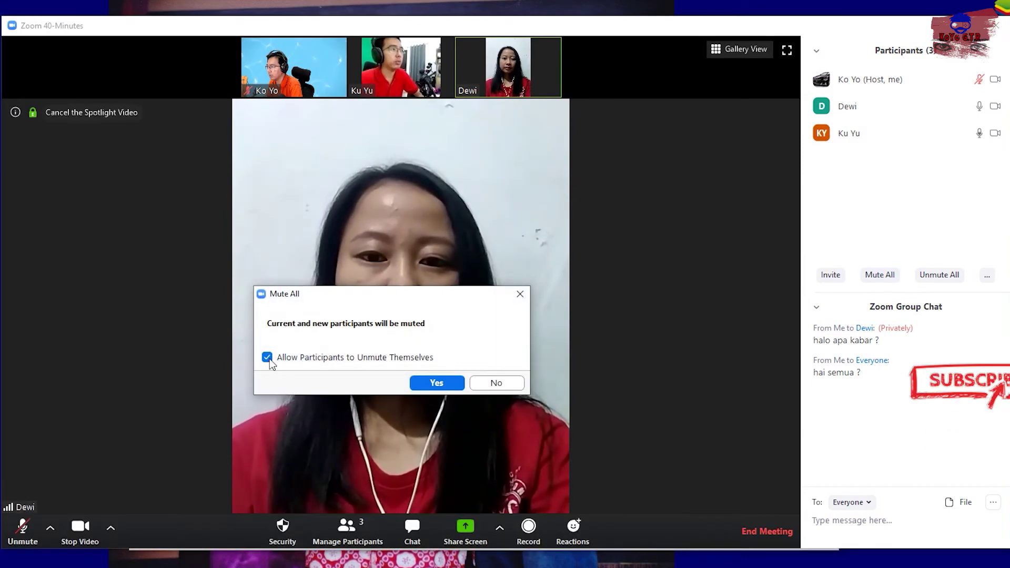
{"action": "left_click", "coordinate": [430, 384]}
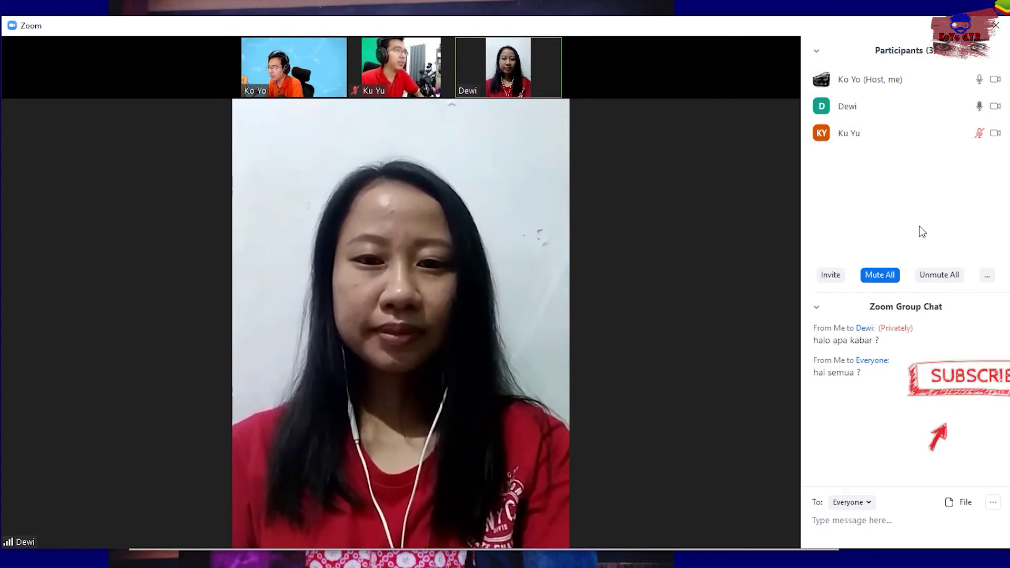
- Mute the spotlighted participant and unmute the other participant
{"action": "left_click", "coordinate": [932, 105]}
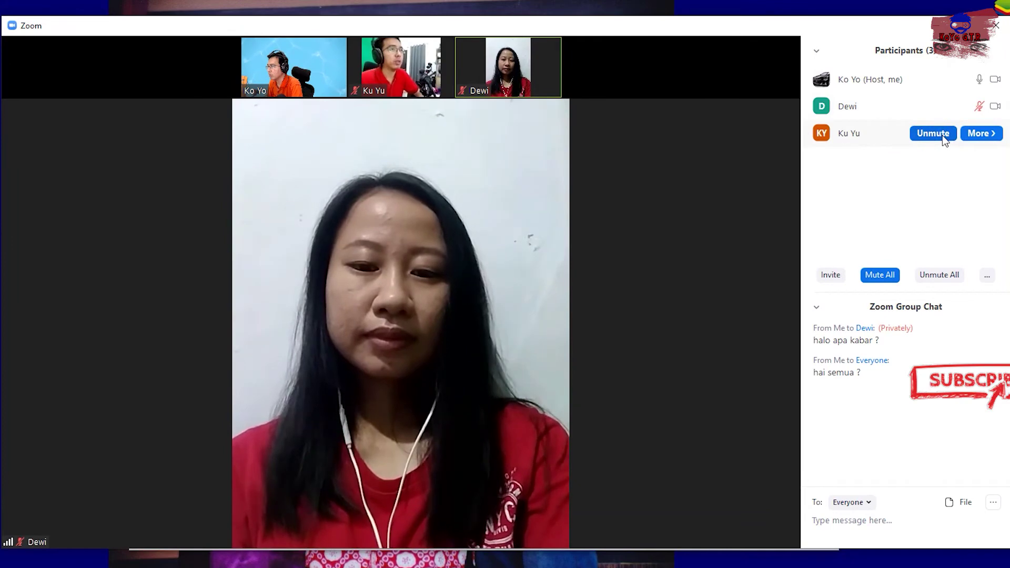
{"action": "left_click", "coordinate": [933, 106]}
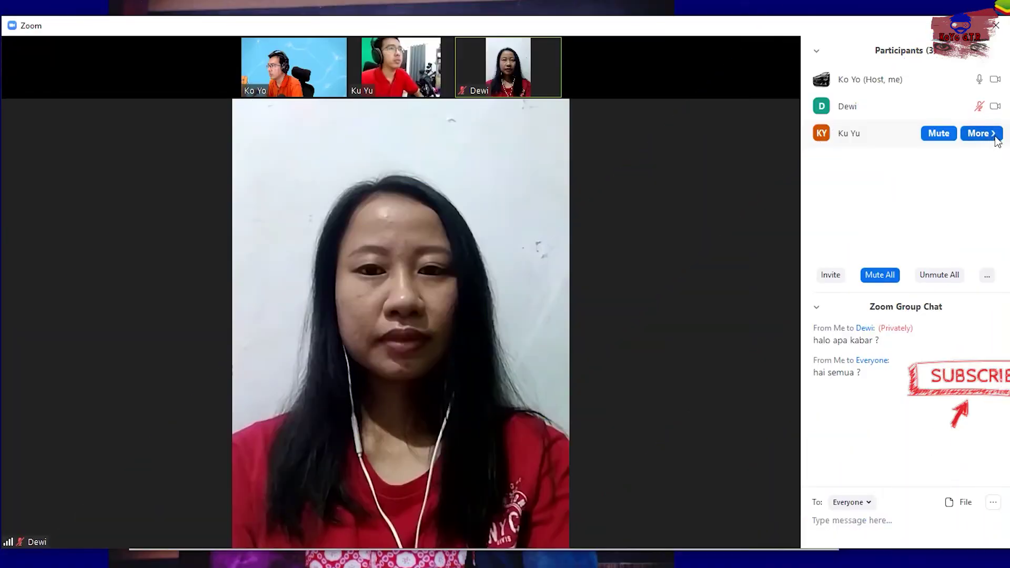
- Stop the spotlighted participant's video
{"action": "left_click", "coordinate": [992, 135]}
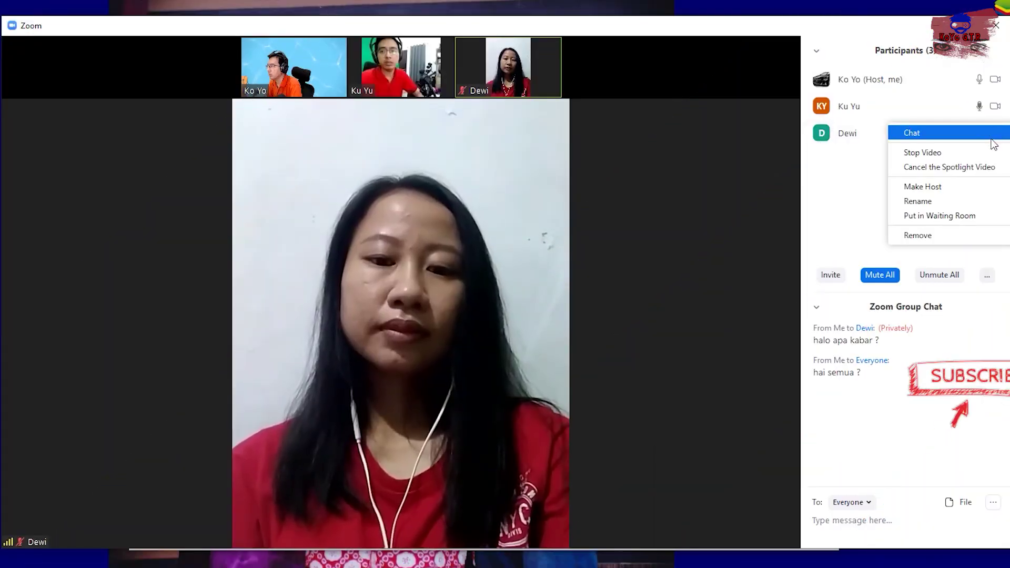
{"action": "left_click", "coordinate": [987, 154]}
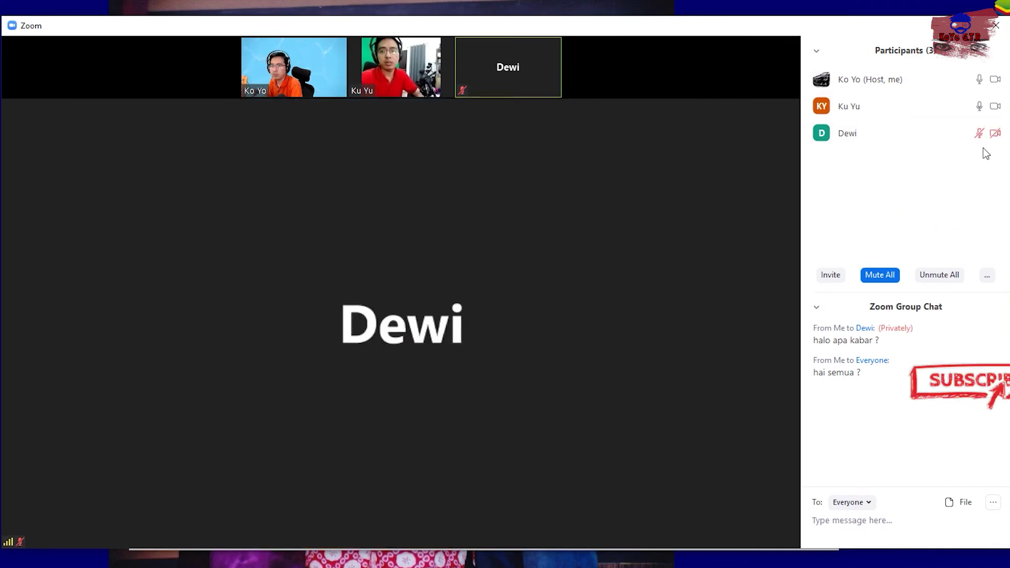
{"action": "mouse_move", "coordinate": [959, 136]}
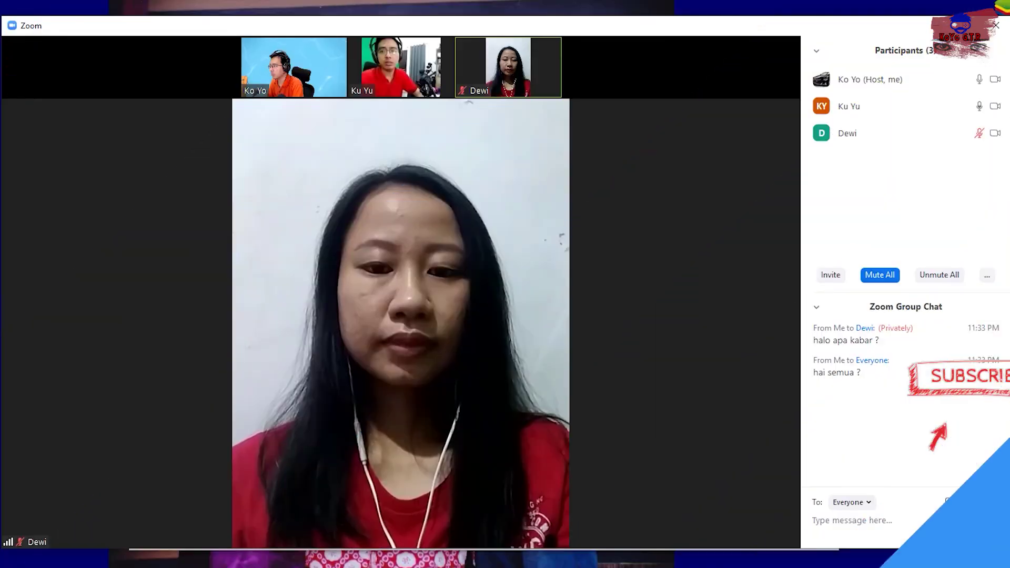
- Browse the Documents folder for a file to share in the group chat, and close the file picker
{"action": "left_click", "coordinate": [959, 502]}
{"action": "scroll", "coordinate": [178, 130], "scroll_direction": "down", "scroll_amount": 4}
{"action": "scroll", "coordinate": [178, 131], "scroll_direction": "up", "scroll_amount": 4}
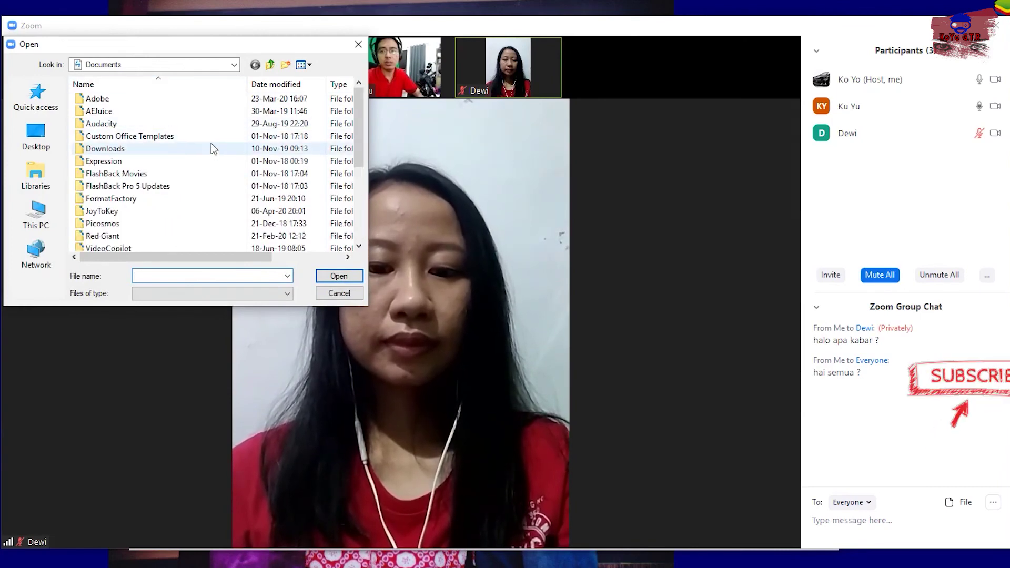
{"action": "left_click_drag", "start_coordinate": [219, 45], "coordinate": [535, 103]}
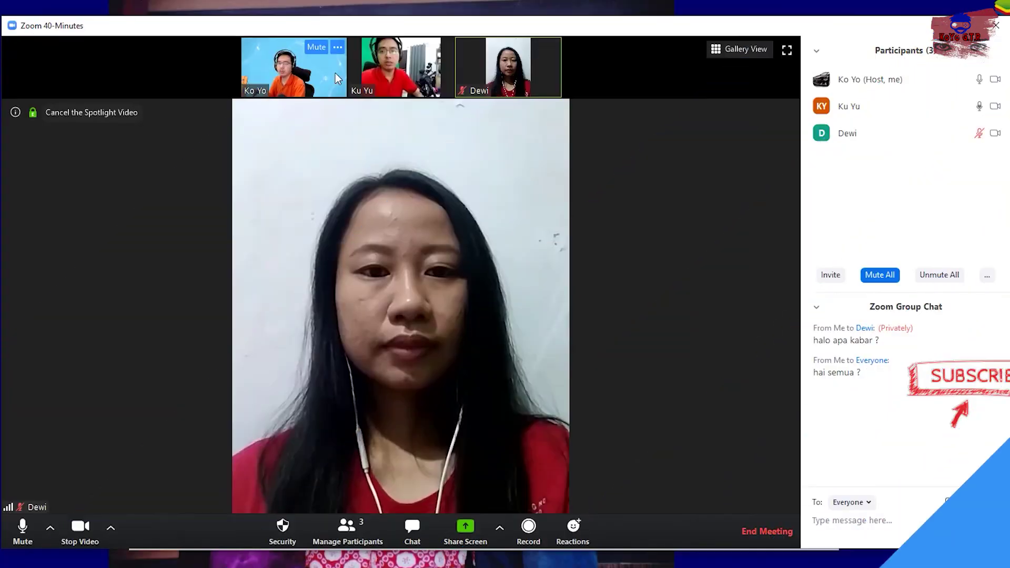